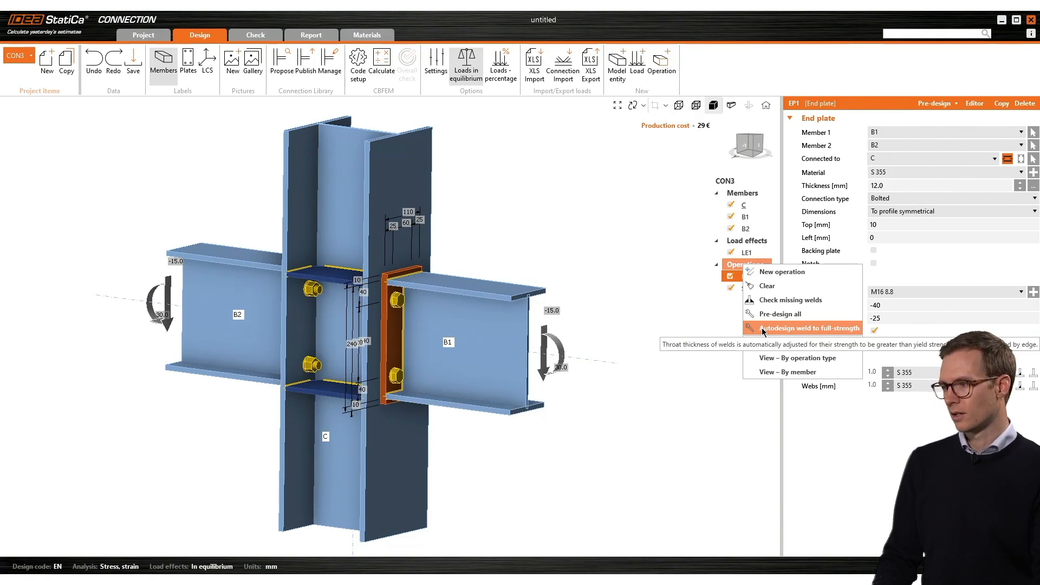
- Autodesign all welds in the connection to full strength and inspect them at the stiffeners and end plate
click(762, 328)
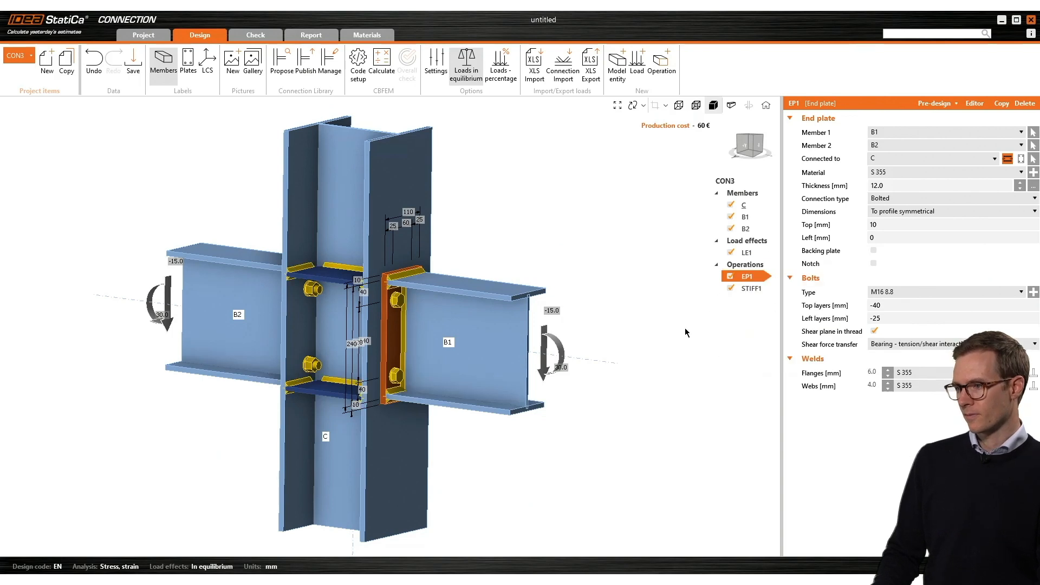
scroll(412, 295, up, 5)
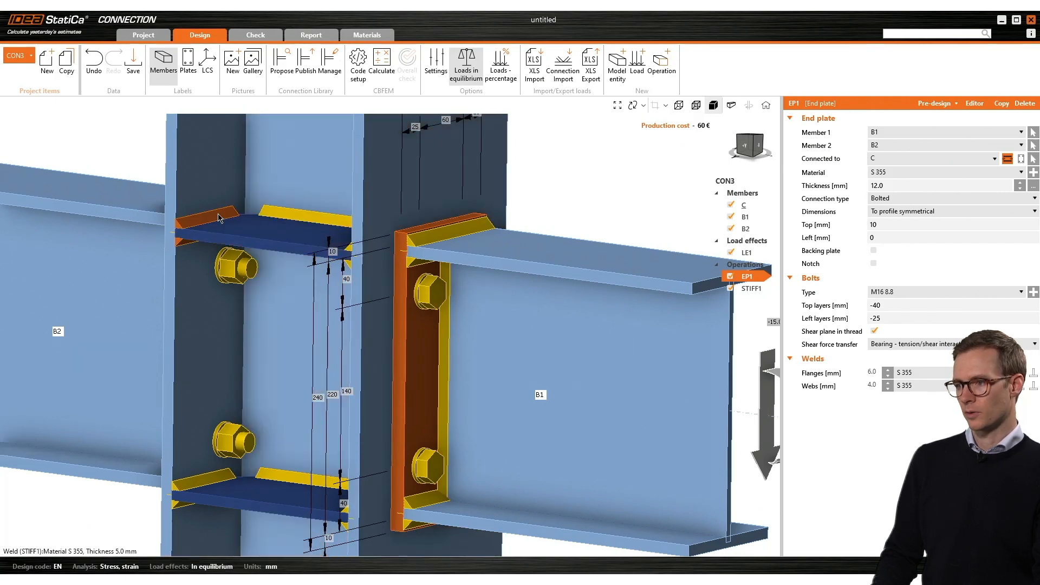
scroll(218, 217, down, 5)
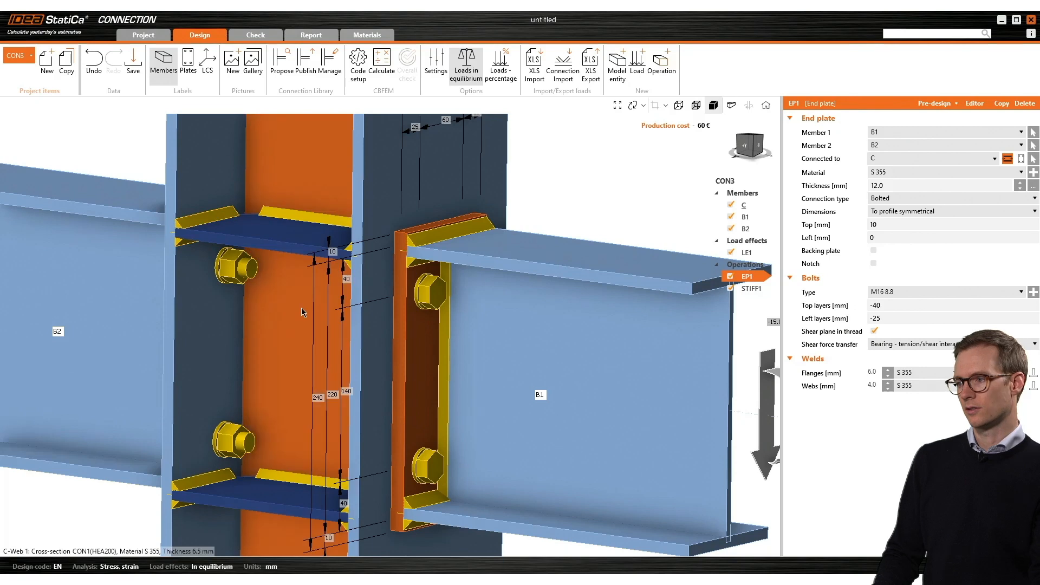
middle_drag(307, 306, 380, 304)
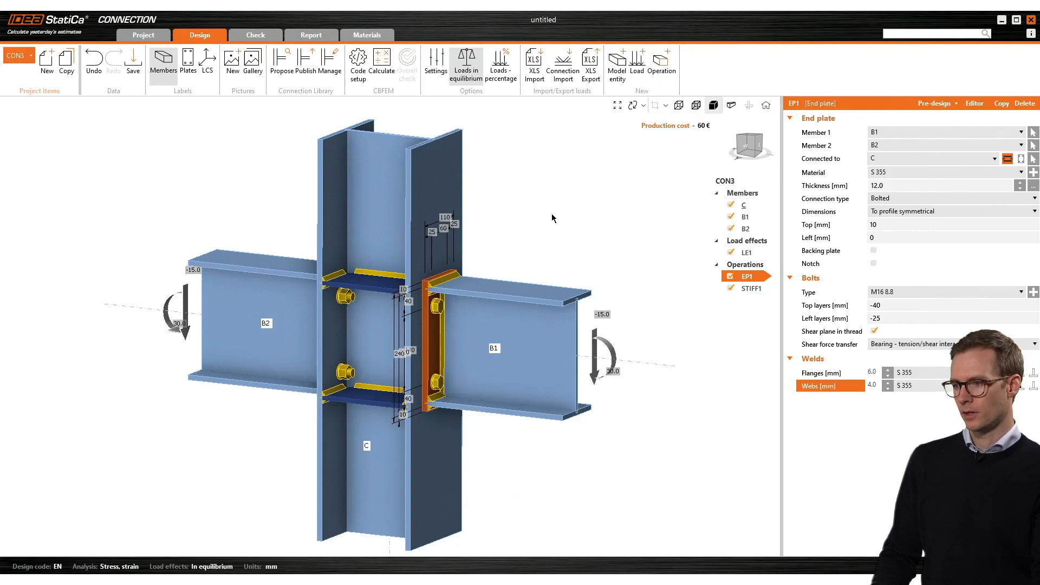
- Calculate the connection and review the weld check results for the end plate weld on edge B1-w 1
click(380, 72)
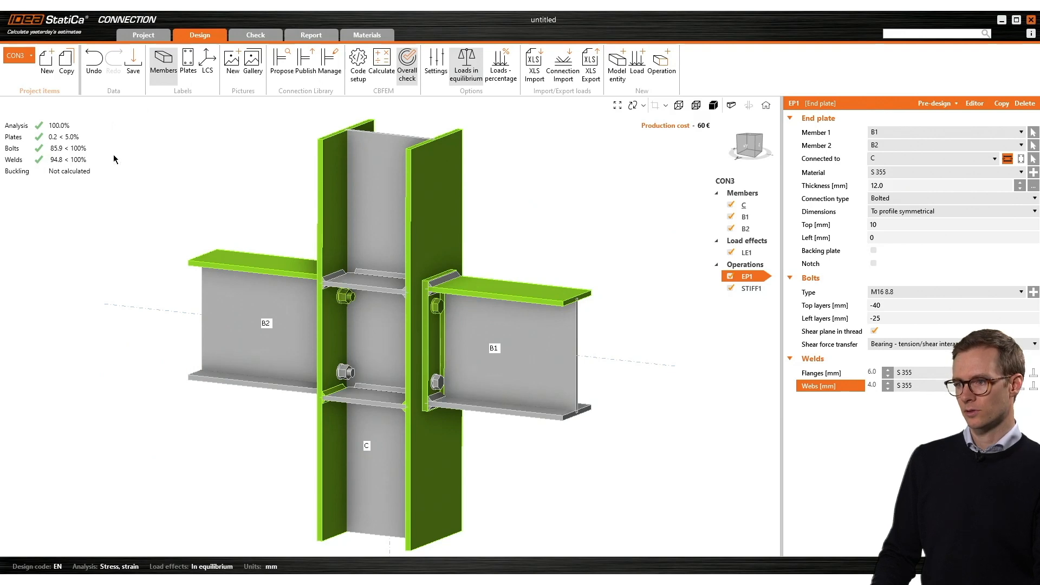
click(262, 35)
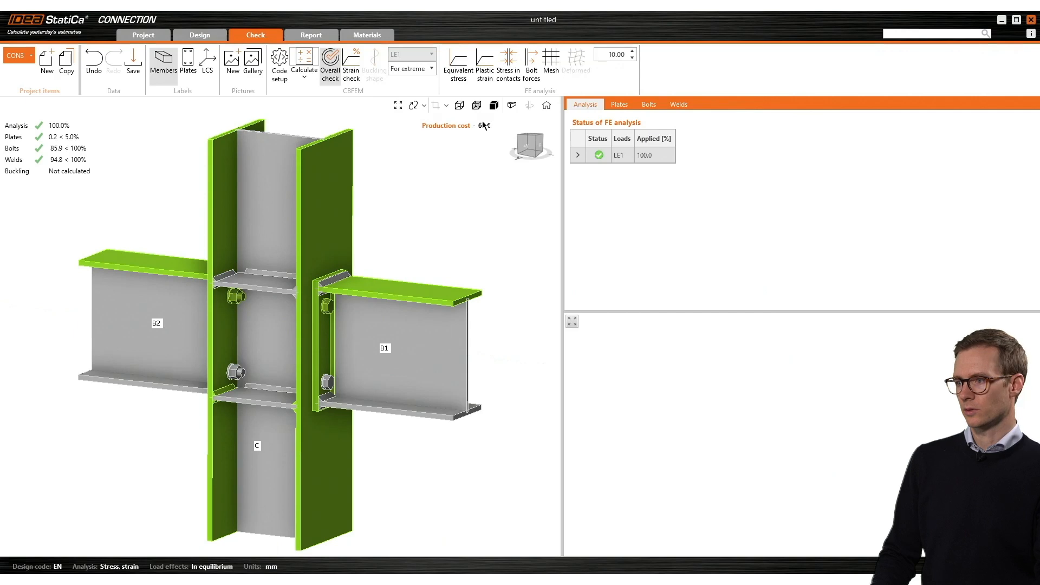
click(680, 105)
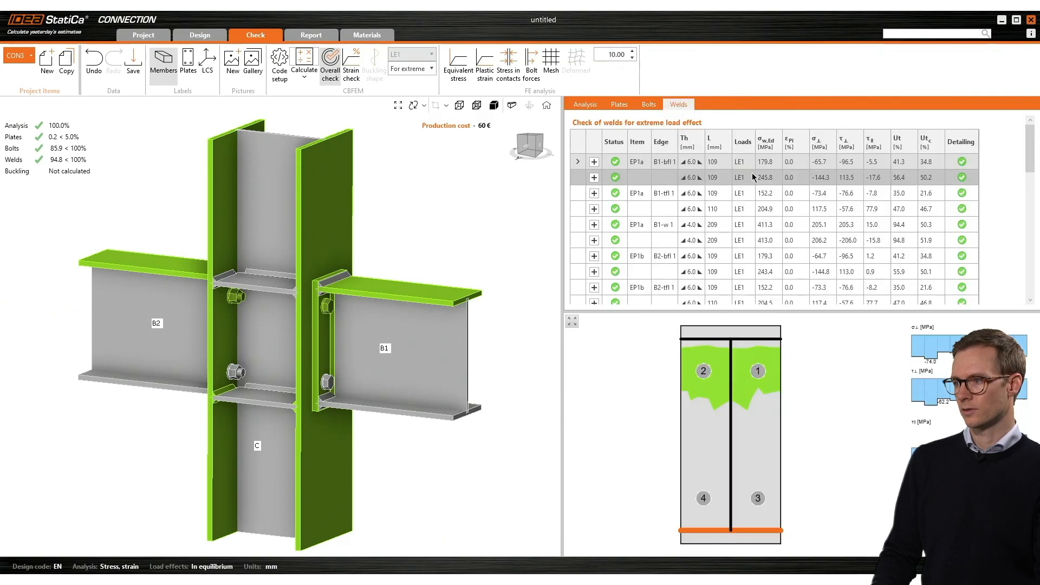
click(766, 242)
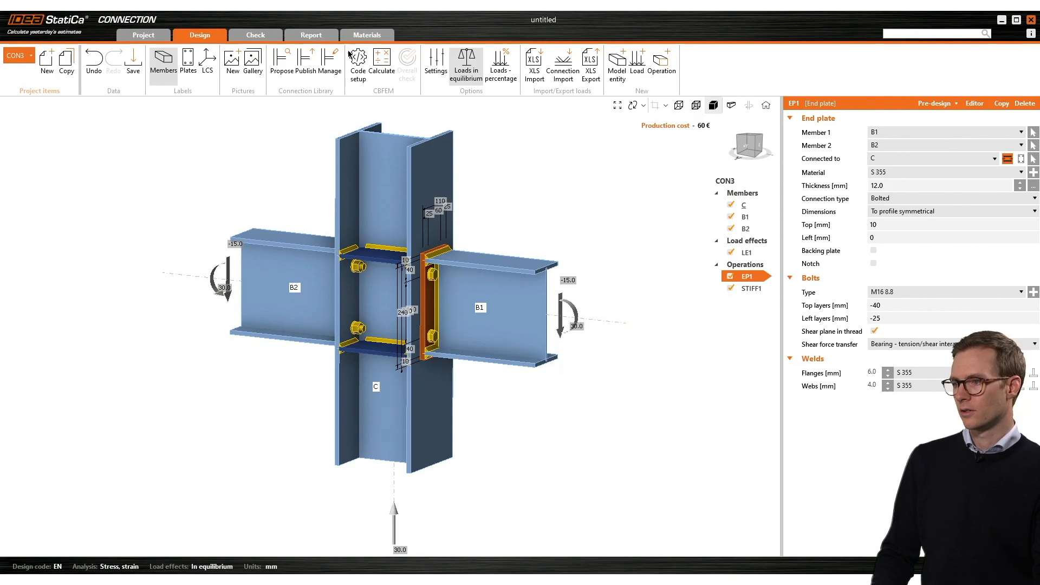
- Add a new S 355 weld material from the EN library to the project materials
click(370, 33)
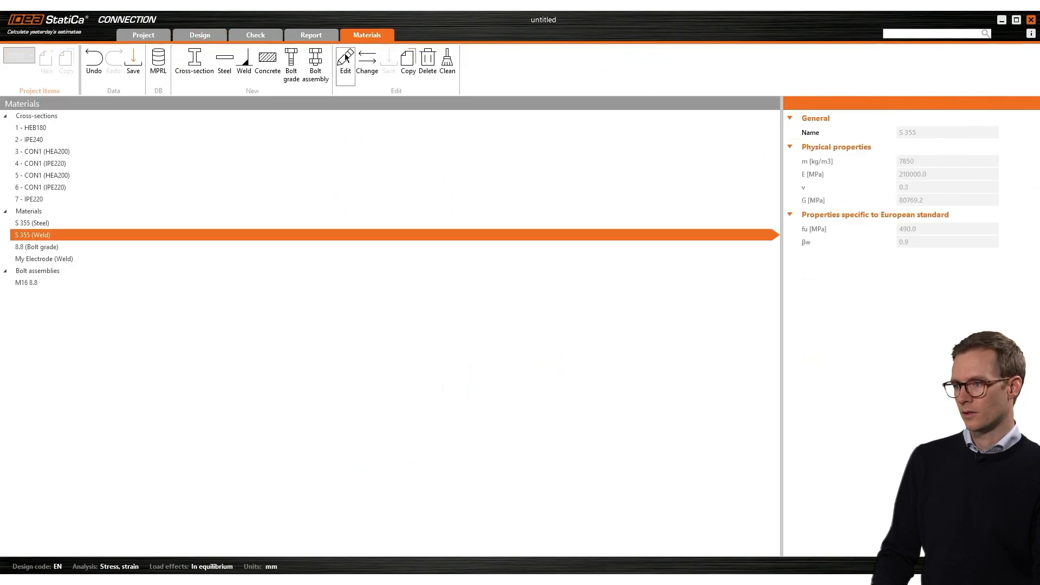
click(245, 71)
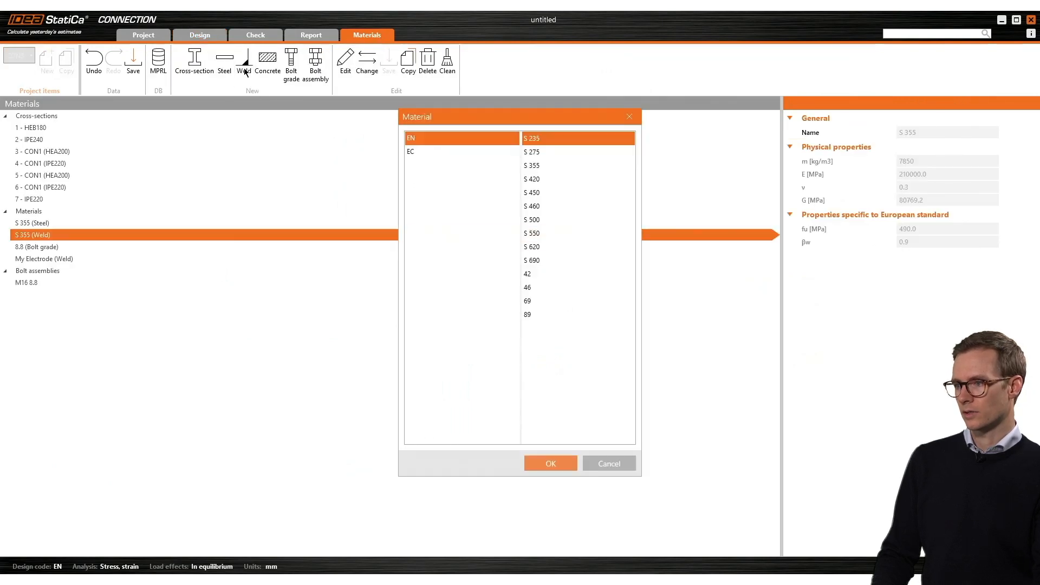
click(555, 165)
click(558, 464)
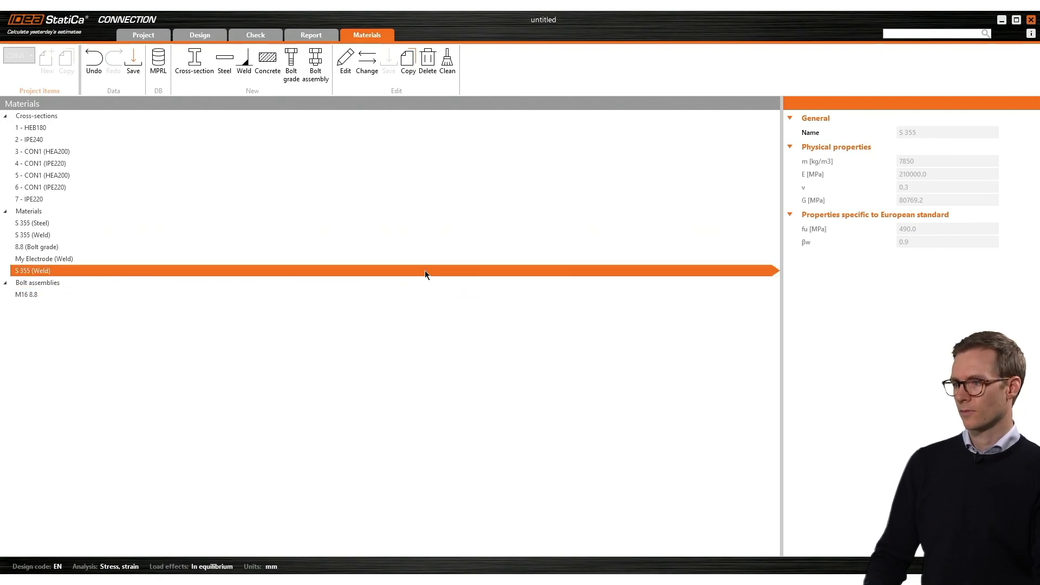
- Make the new S 355 weld material editable and rename it My Electrode
click(349, 81)
drag(935, 133, 872, 135)
text(My )
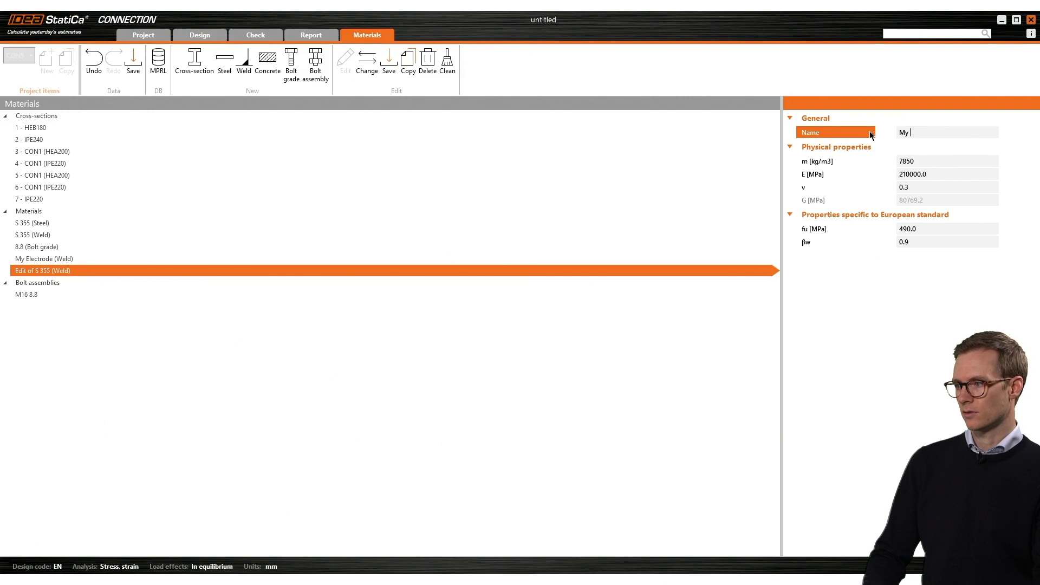
text(Electrode)
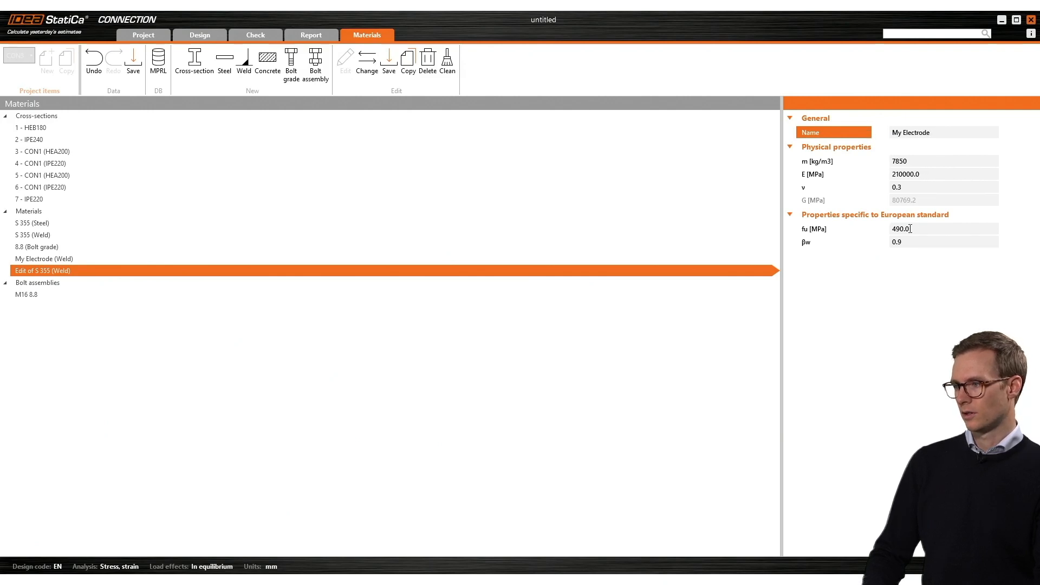
- Set the weld material's fu to 360 MPa and βw to 0.8
drag(913, 228, 895, 229)
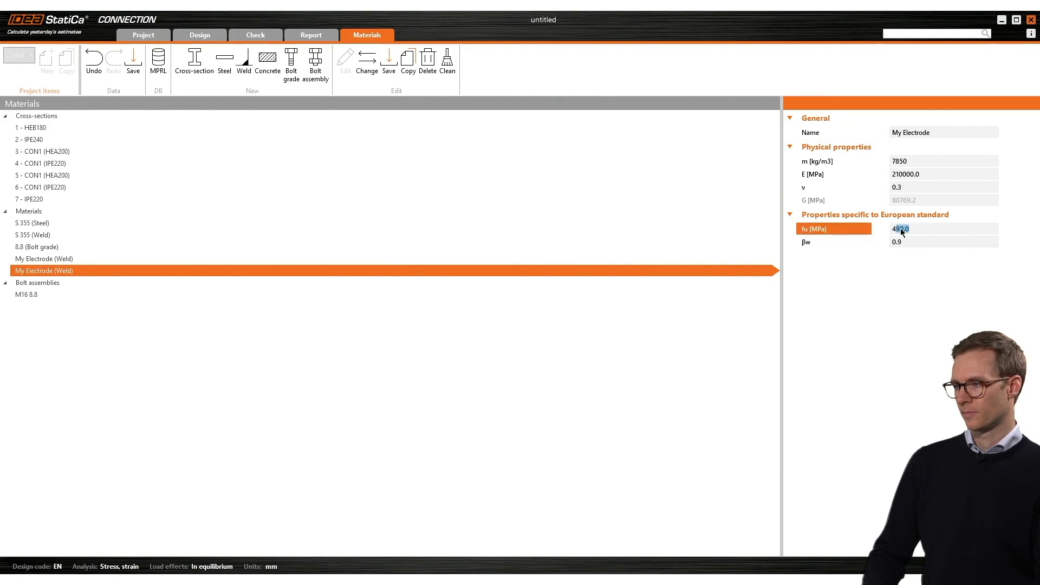
key(BackSpace)
key(BackSpace)
text(360)
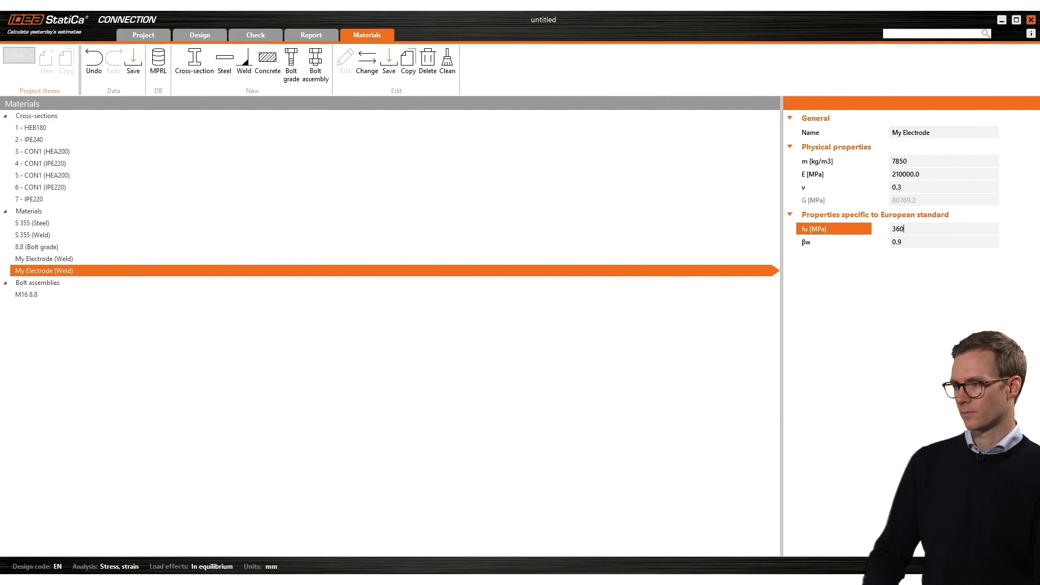
key(Tab)
text(0.8)
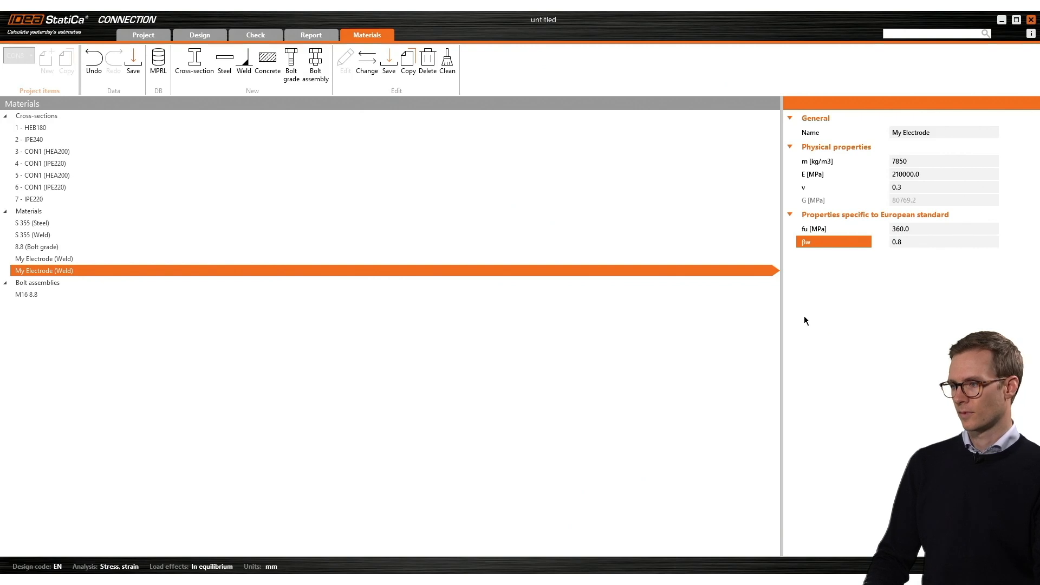
key(Tab)
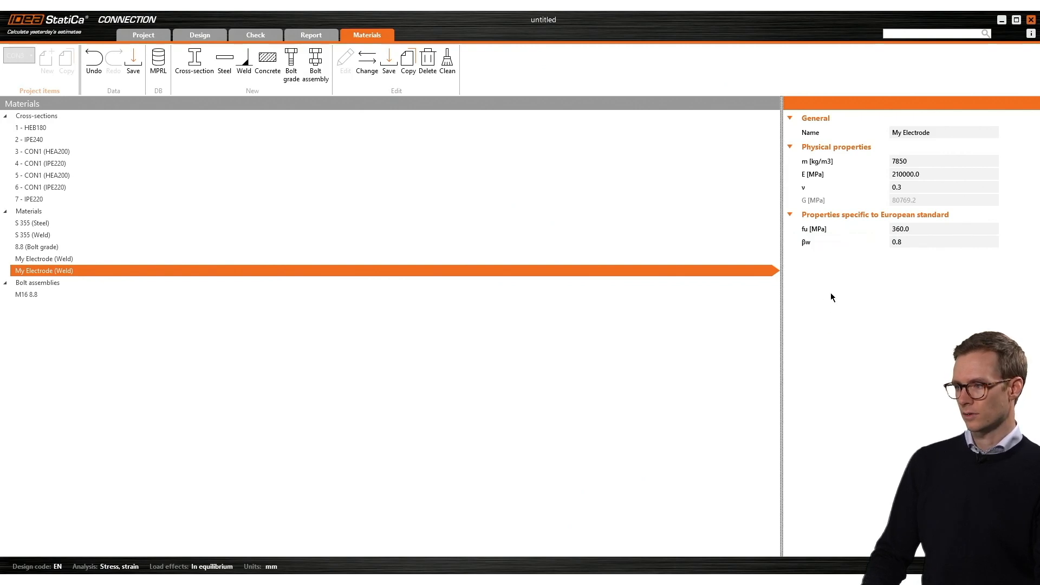
- Assign the My Electrode material to the web welds of end plate EP1 in the design
click(205, 33)
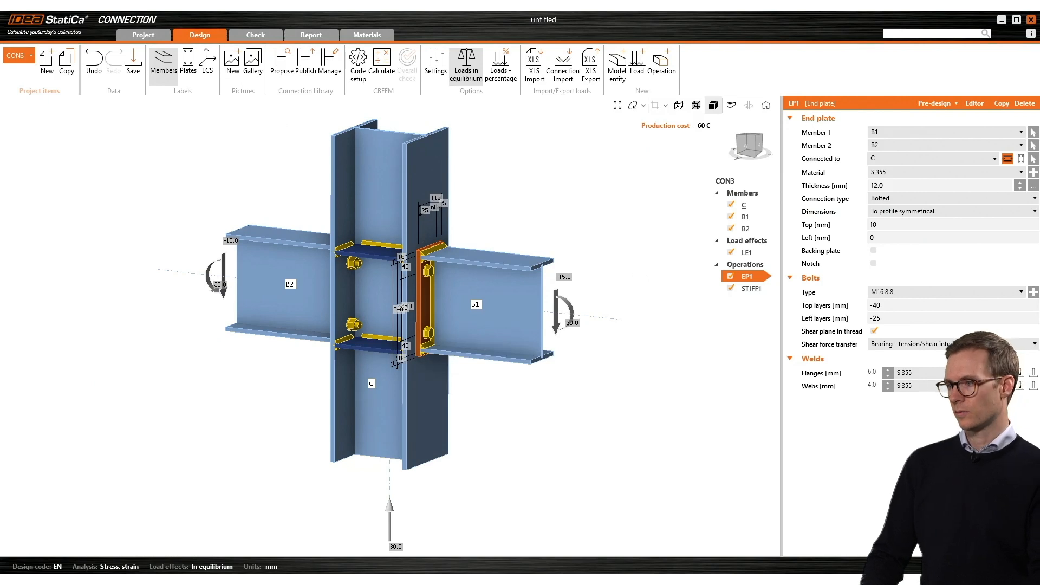
click(921, 385)
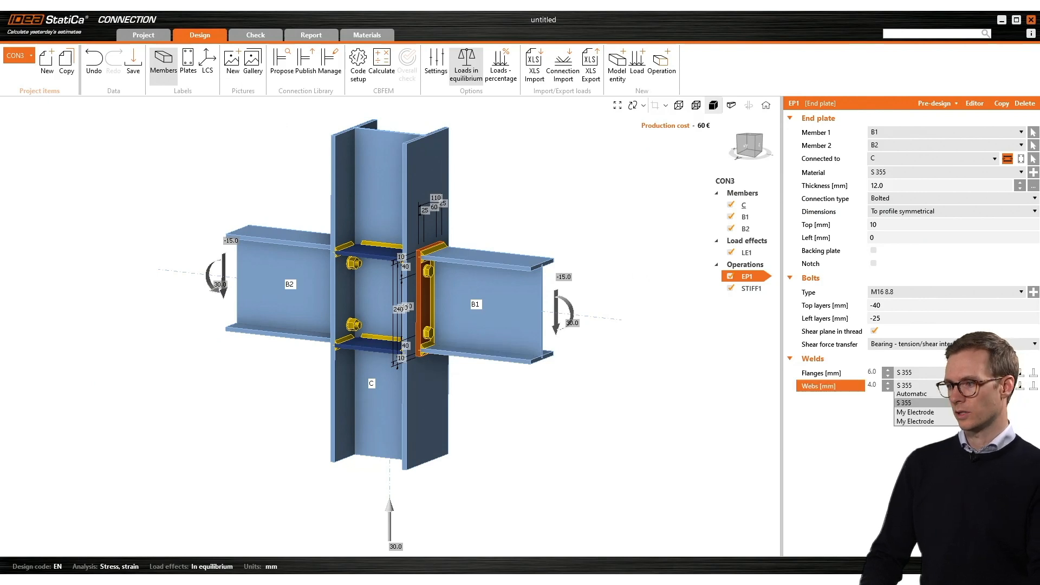
click(932, 415)
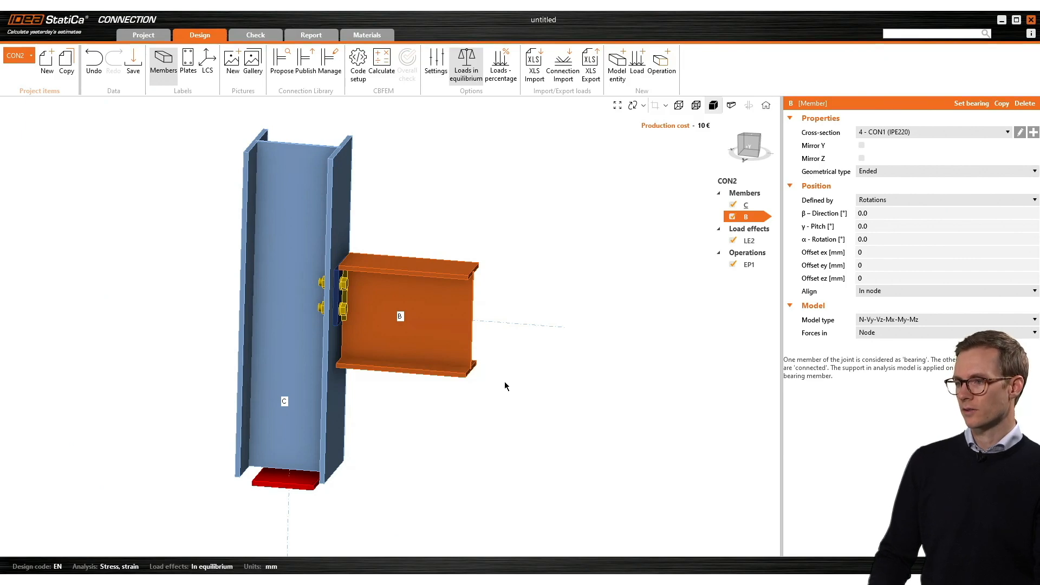
- Turn CON2 to a straight side view and review load effect LE2 and the properties of member B
middle_drag(506, 349, 549, 338)
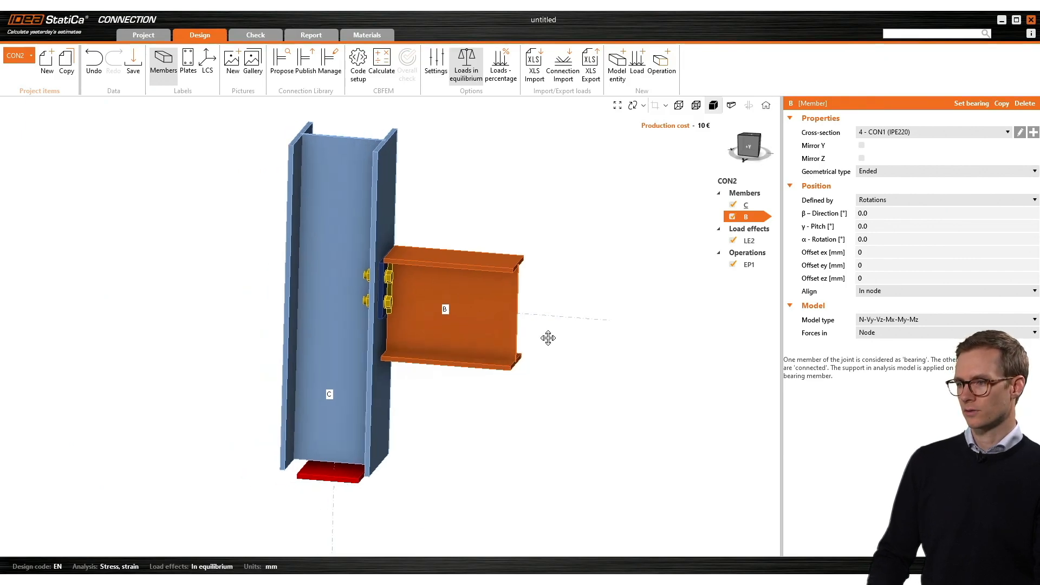
right_drag(549, 338, 520, 320)
click(754, 152)
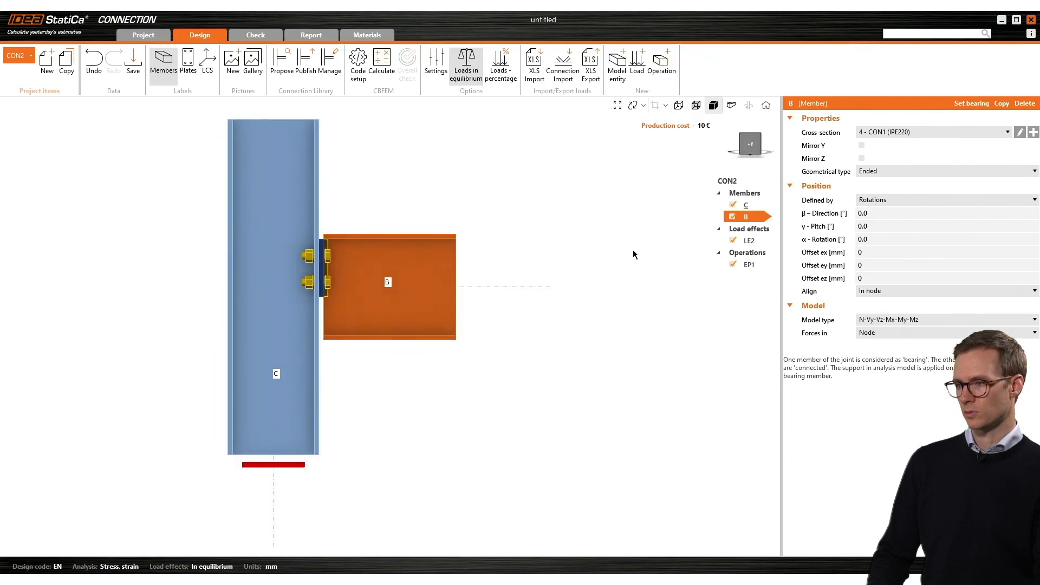
click(750, 242)
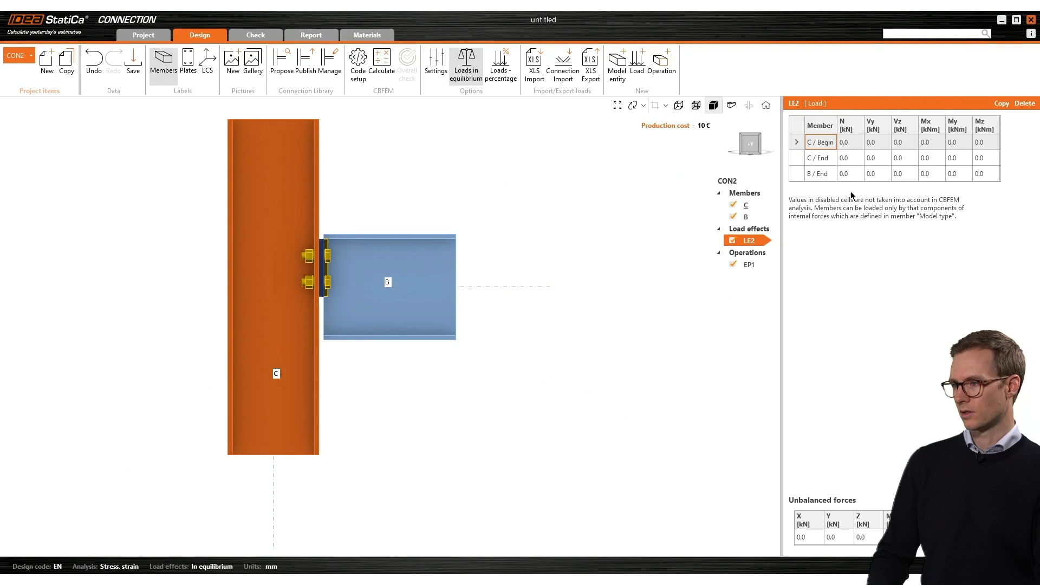
click(750, 216)
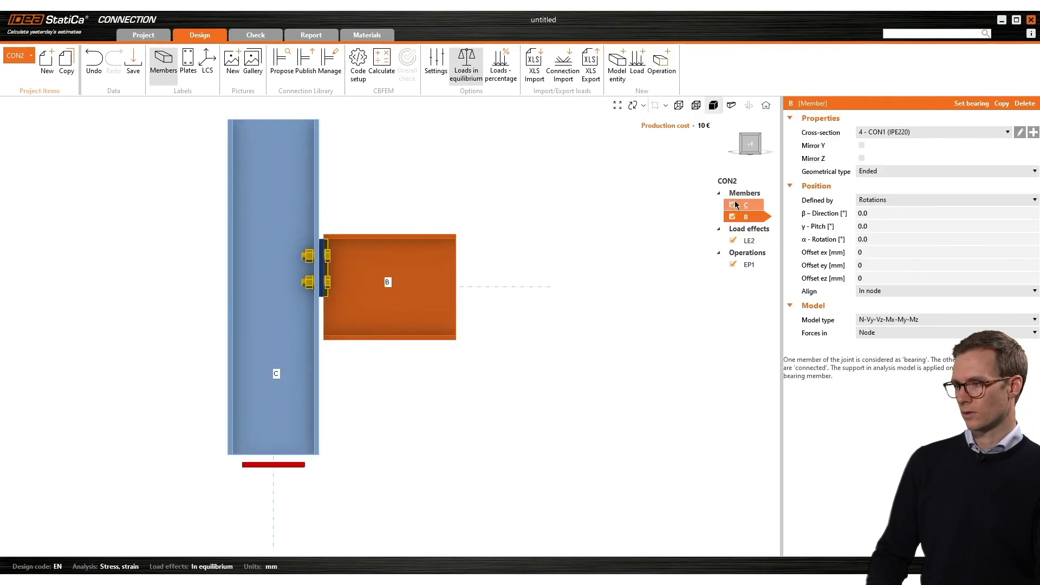
- Compare the transparent and wireframe displays of the joint, leaving the model transparent
click(696, 106)
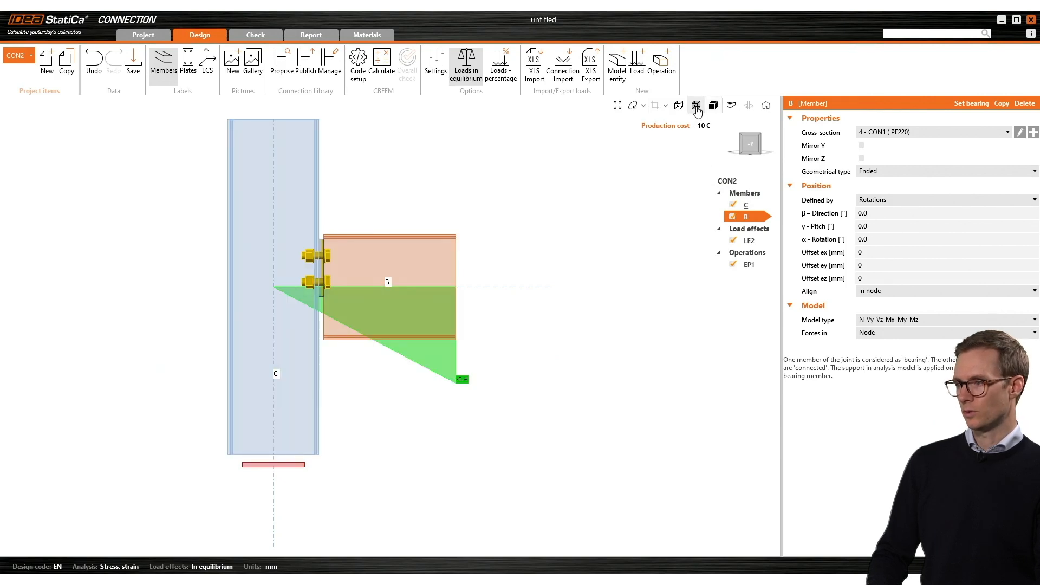
click(679, 109)
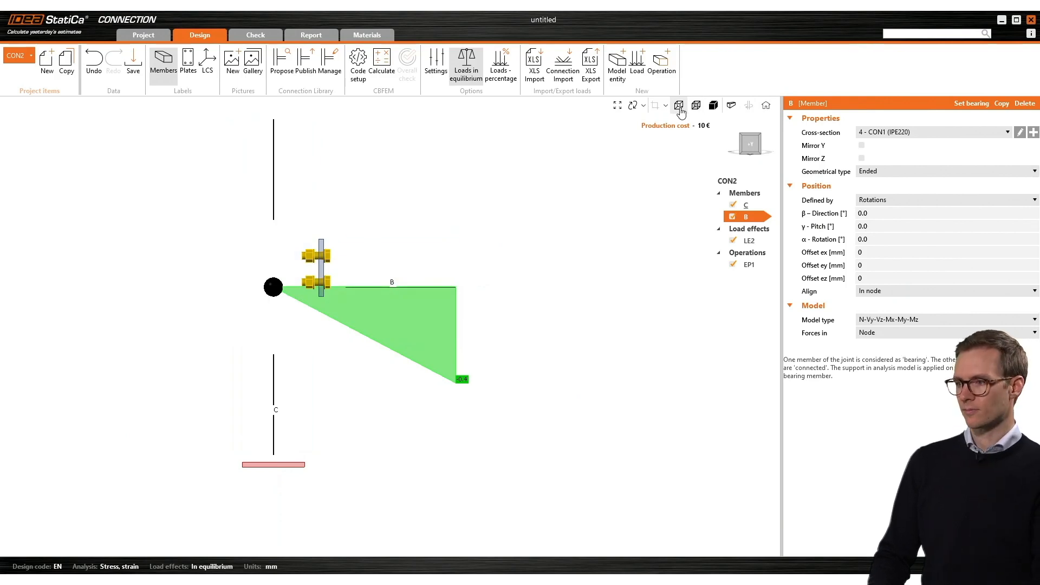
click(696, 106)
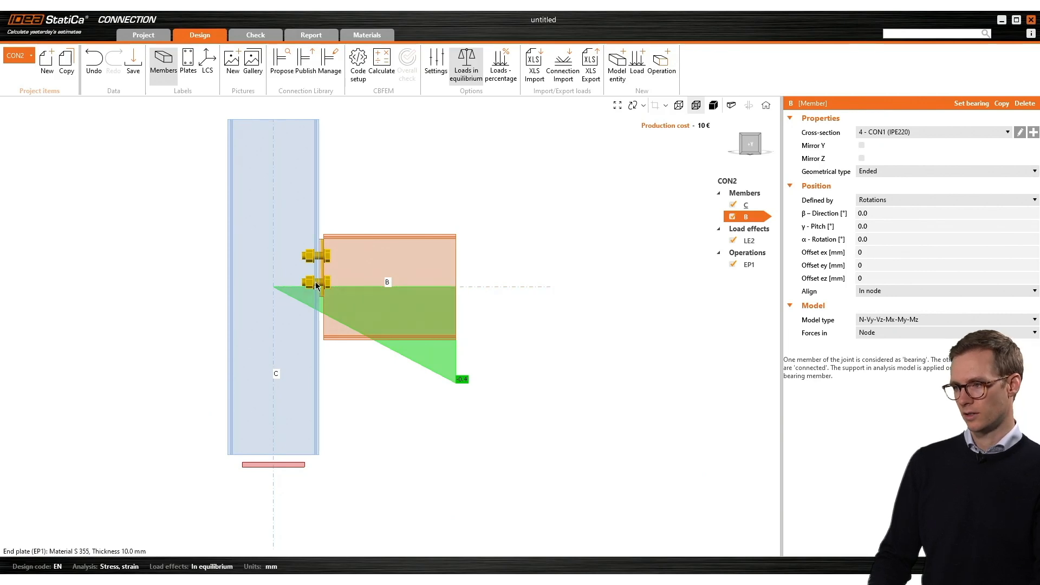
- Try applying member B's forces in the bolts and at a defined position
click(889, 333)
click(875, 354)
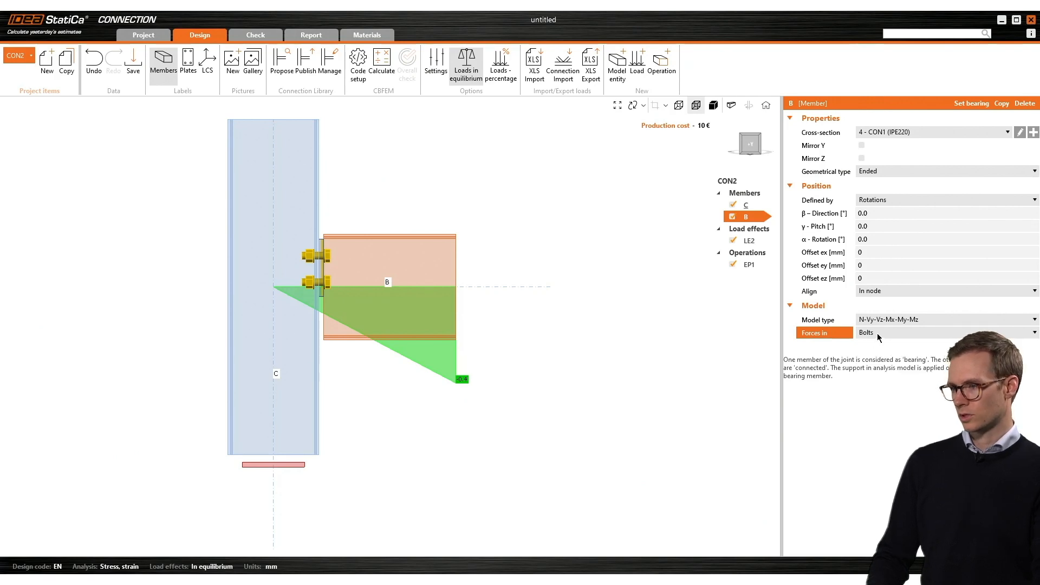
click(878, 334)
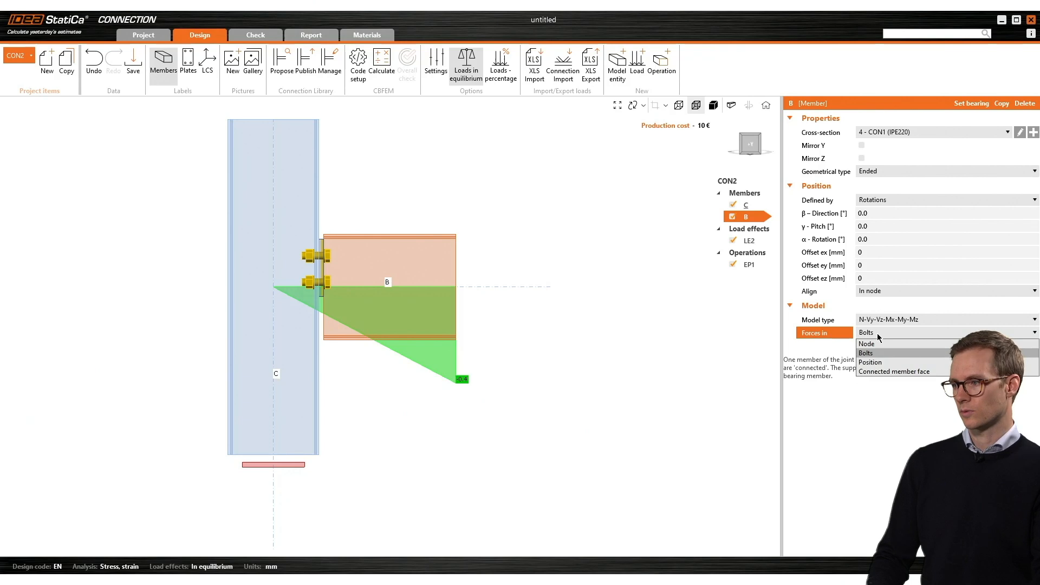
click(882, 364)
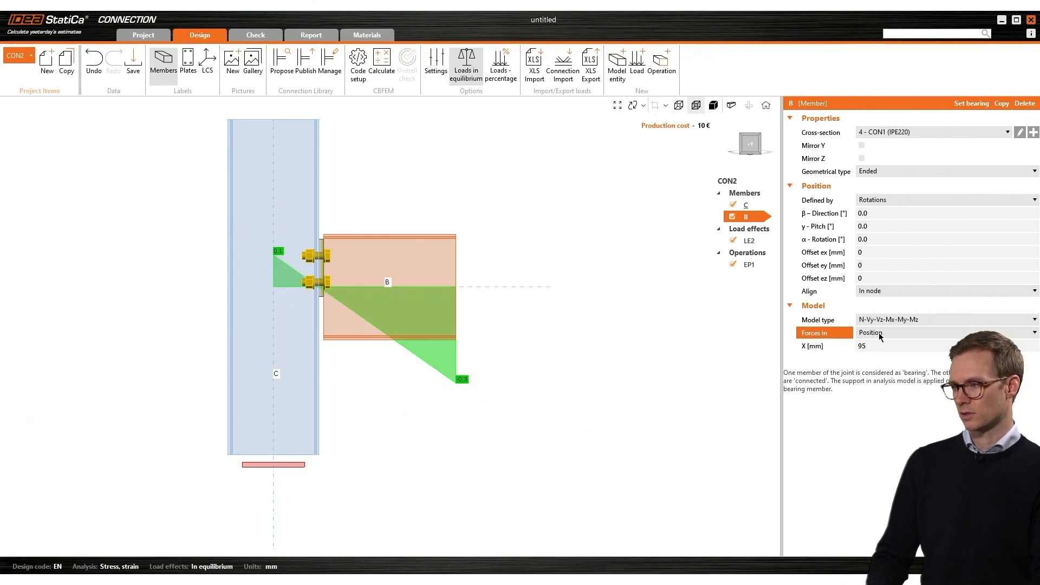
- Set member B's forces to act at the connected member face of C and inspect the diagram's zero point at the flange
click(882, 334)
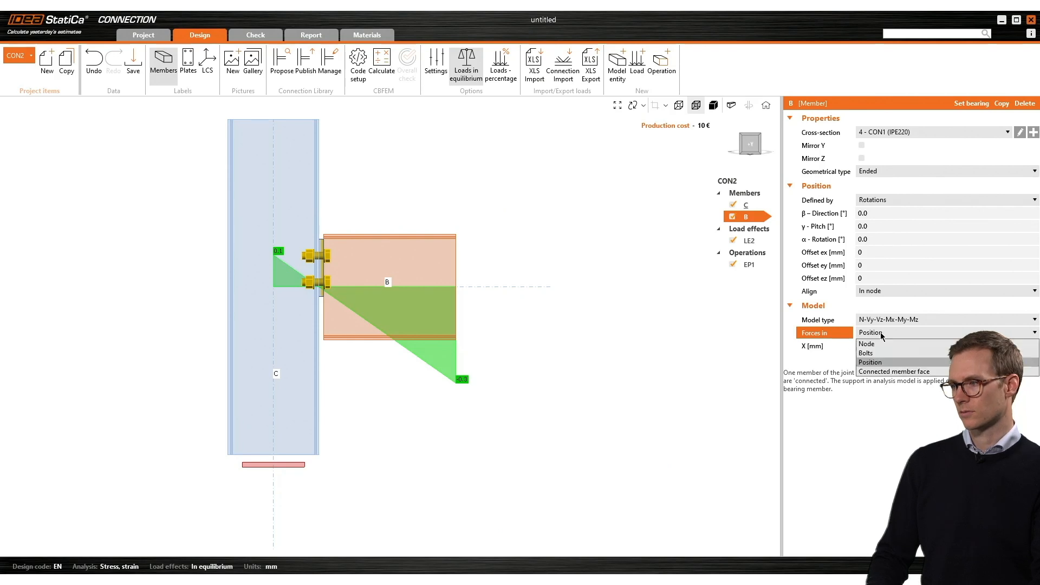
click(882, 372)
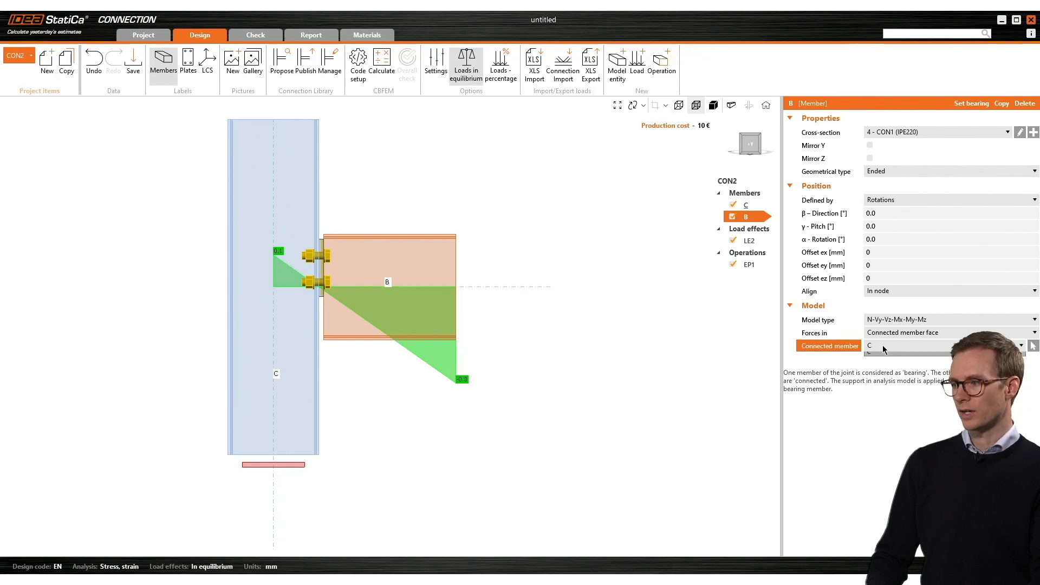
click(883, 348)
scroll(319, 285, up, 5)
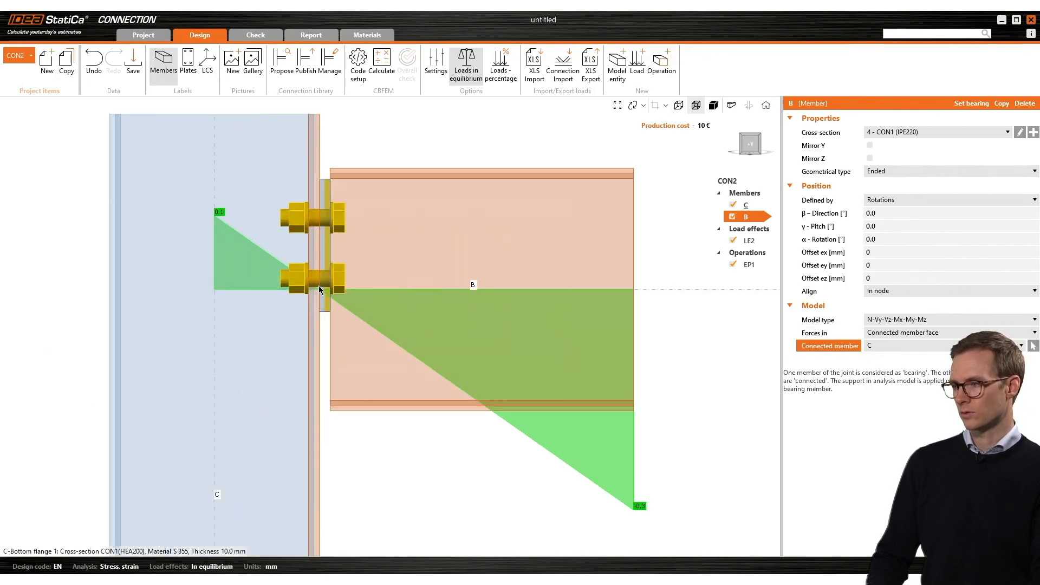
scroll(320, 297, up, 3)
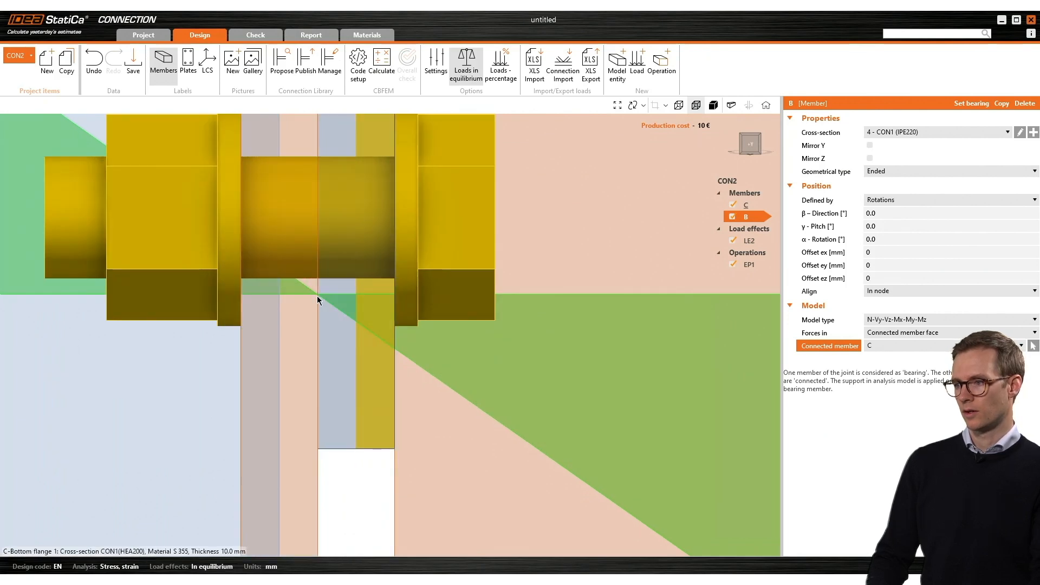
scroll(317, 299, down, 8)
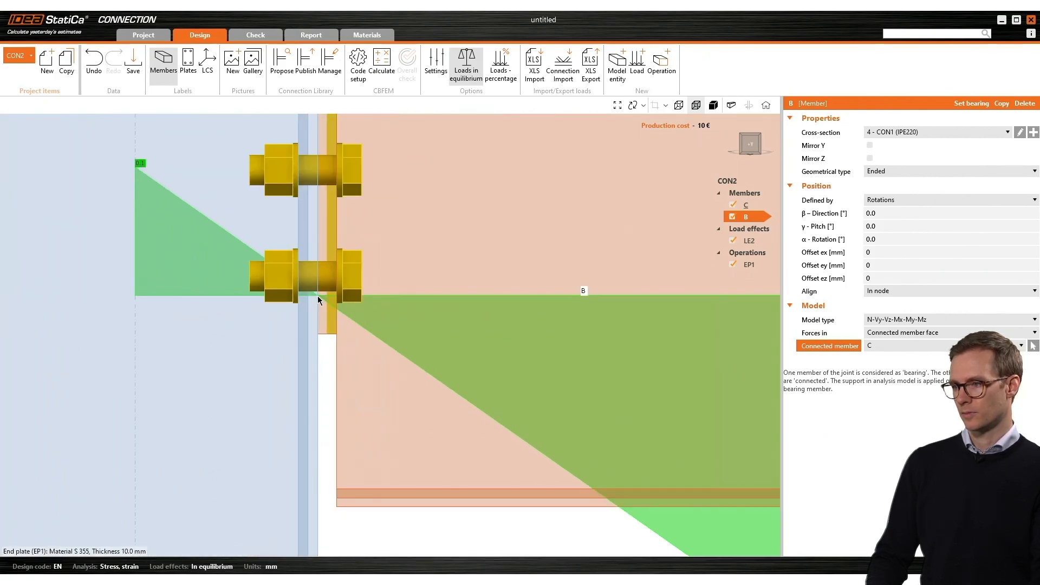
scroll(370, 343, down, 2)
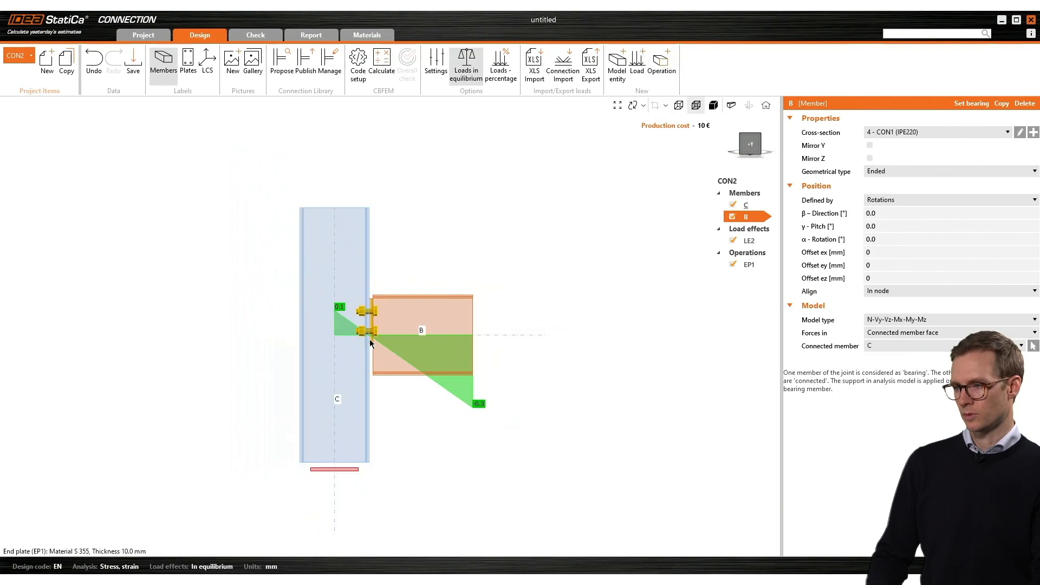
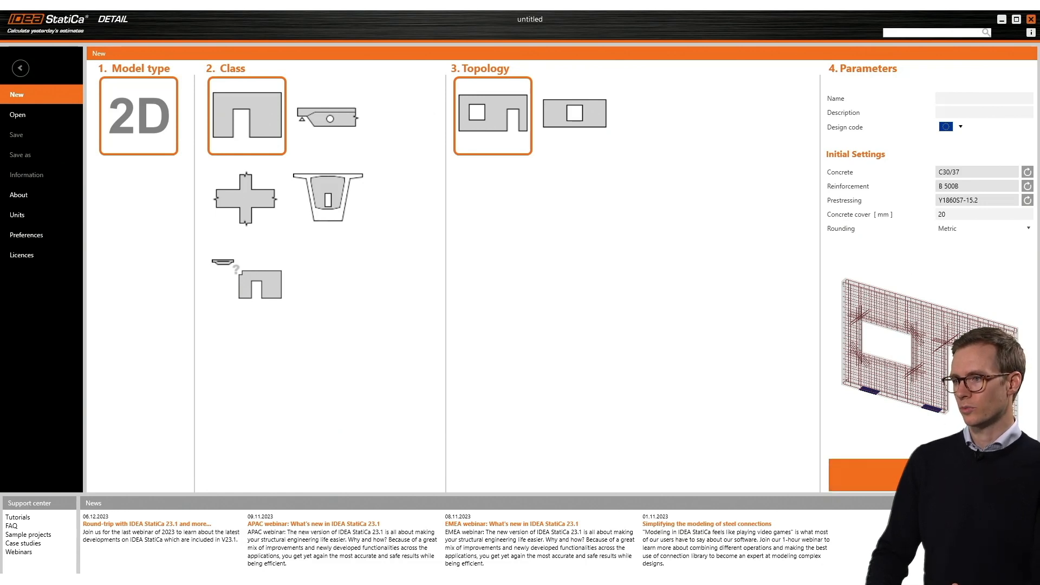
- Create the 2D wall project with window and door openings in IDEA StatiCa Detail and calculate it
click(867, 475)
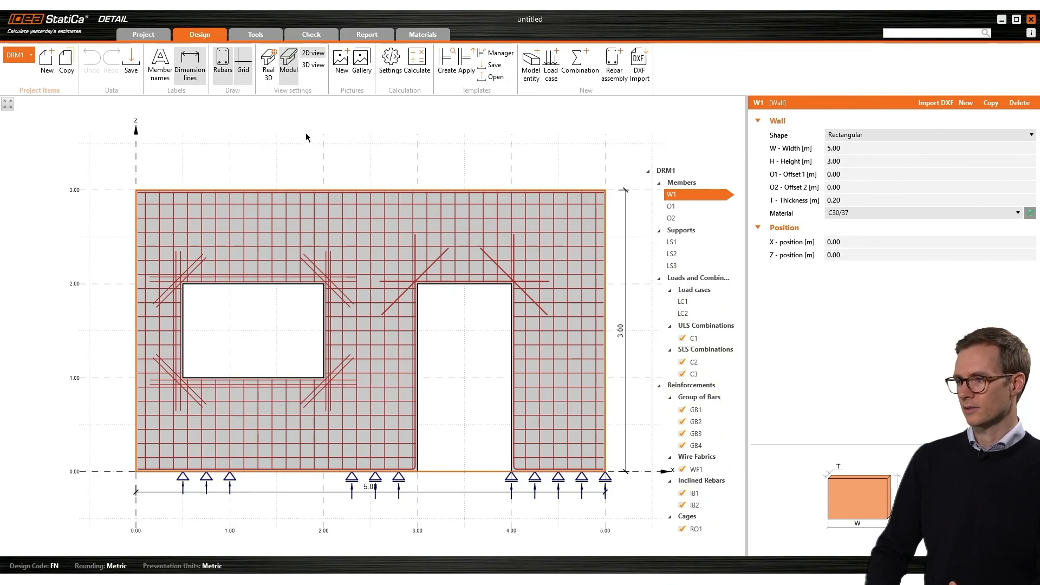
click(391, 59)
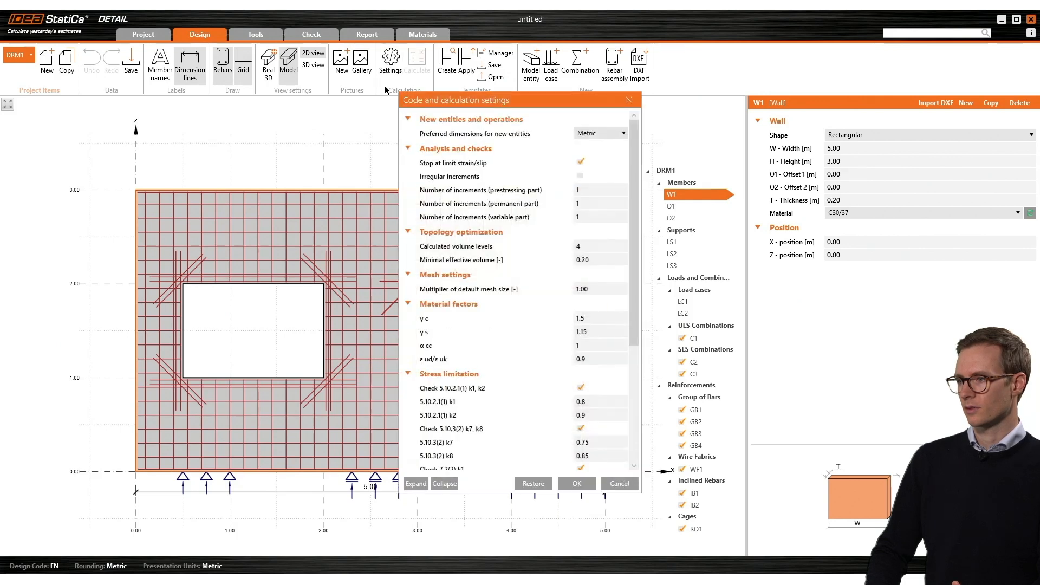
click(630, 102)
click(416, 62)
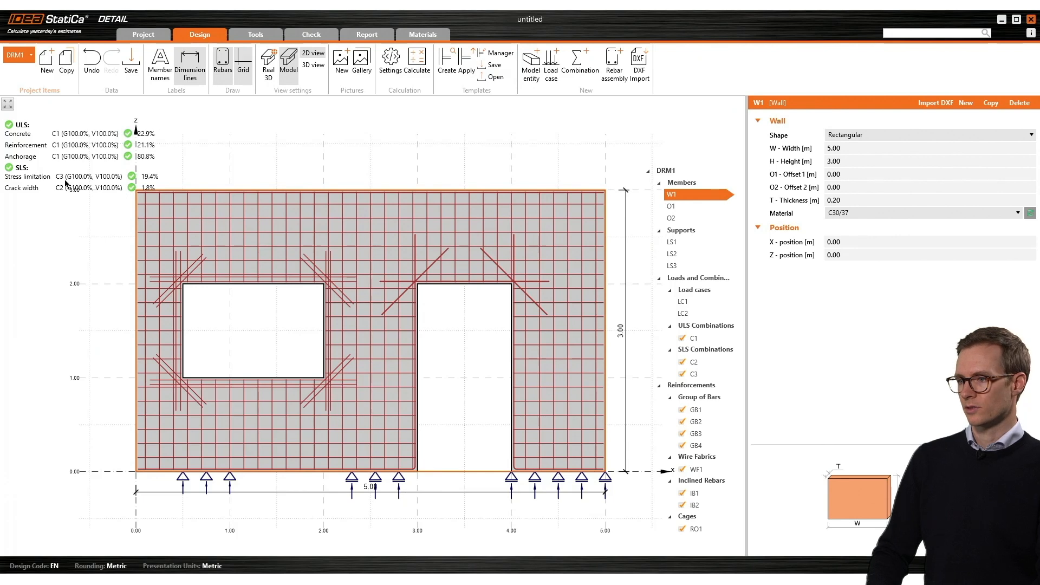
- Review the wall's check summary, followed by its concrete strength and reinforcement anchorage results for the ULS combinations
click(310, 34)
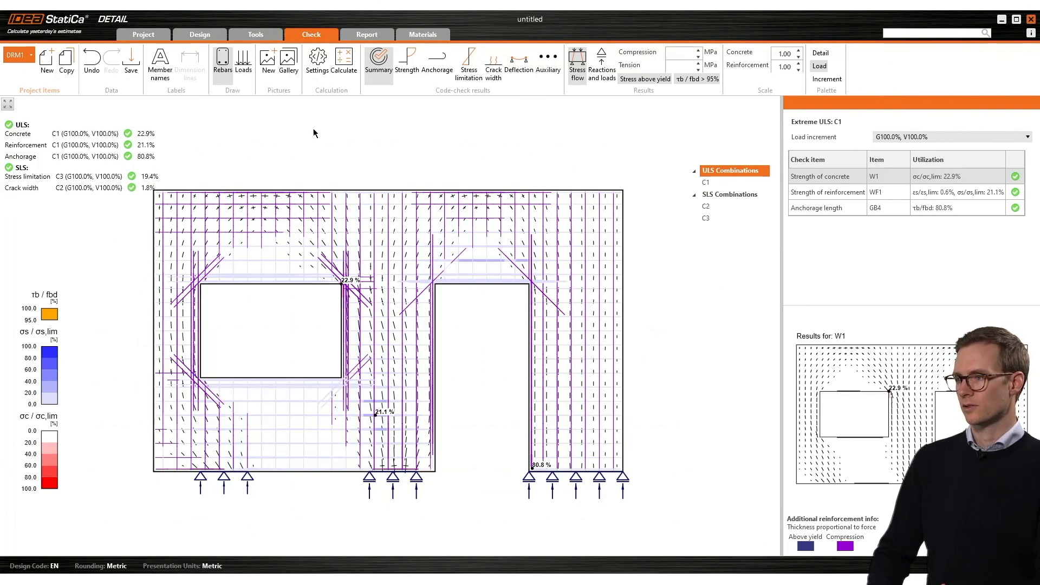
click(407, 72)
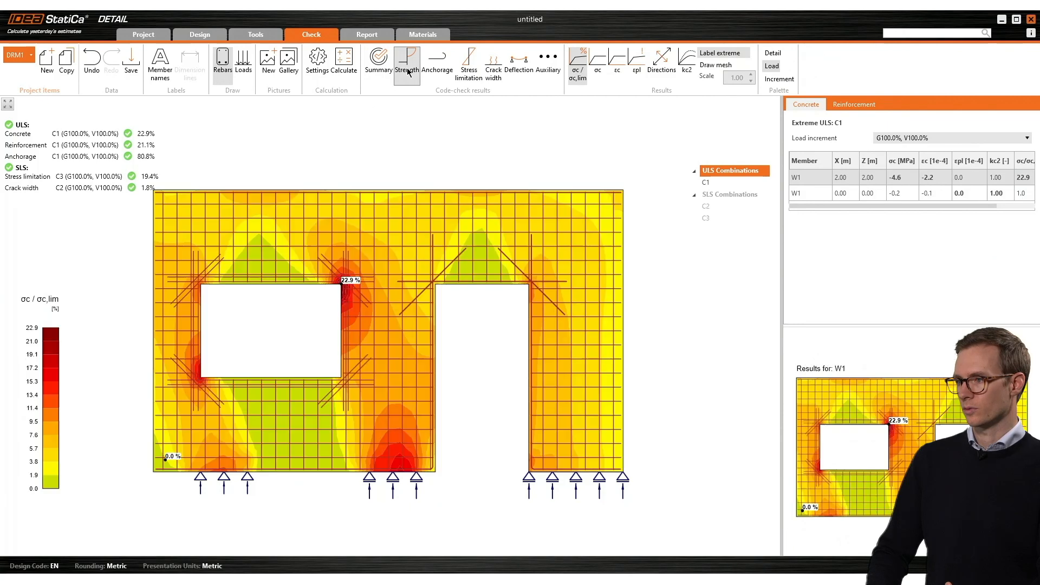
click(437, 70)
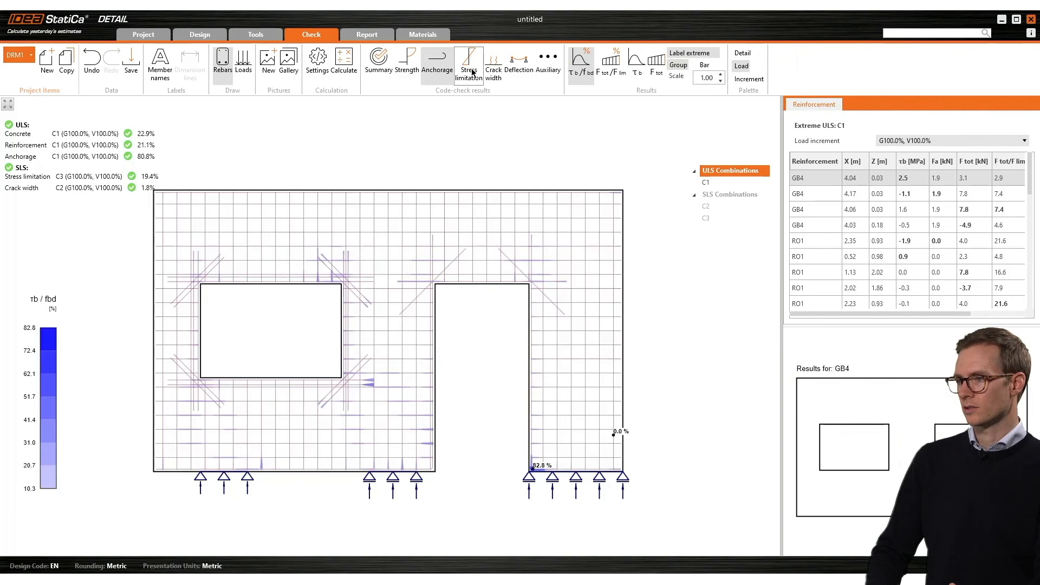
- Examine the SLS stress limitation results for the short-term effect, including the reinforcement results for GB3 and GB1
click(469, 70)
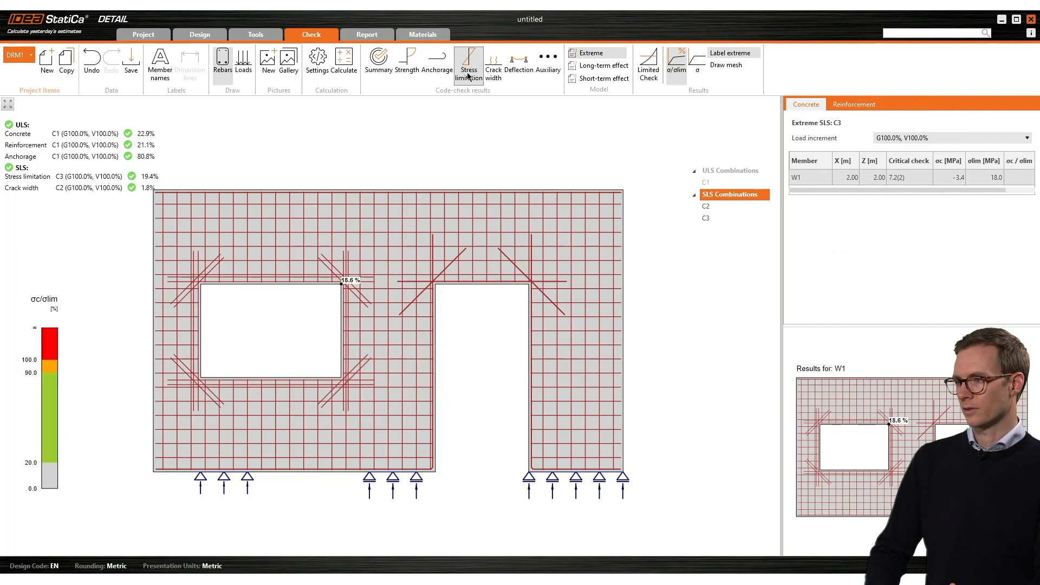
click(582, 66)
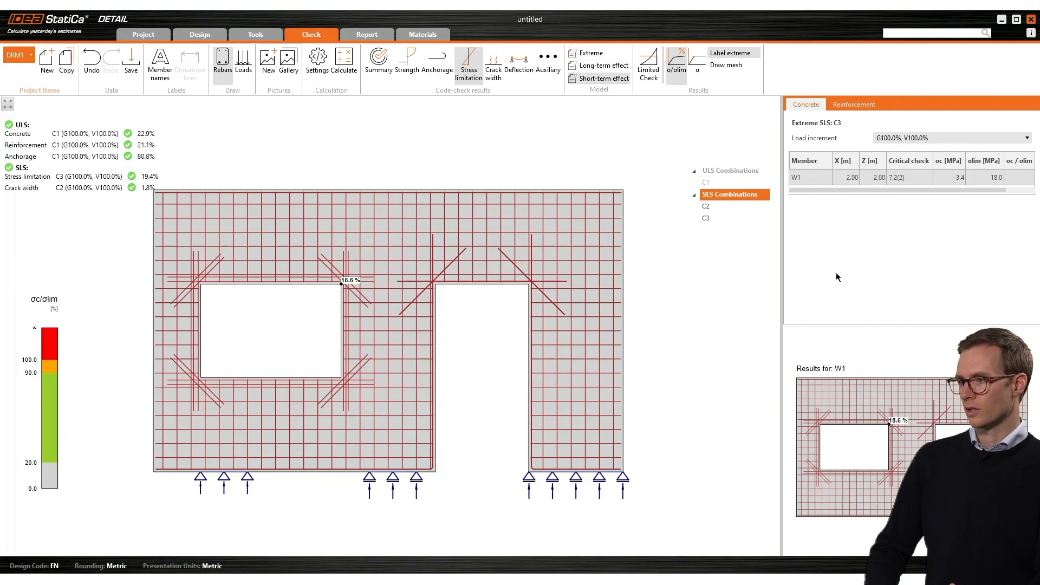
click(855, 104)
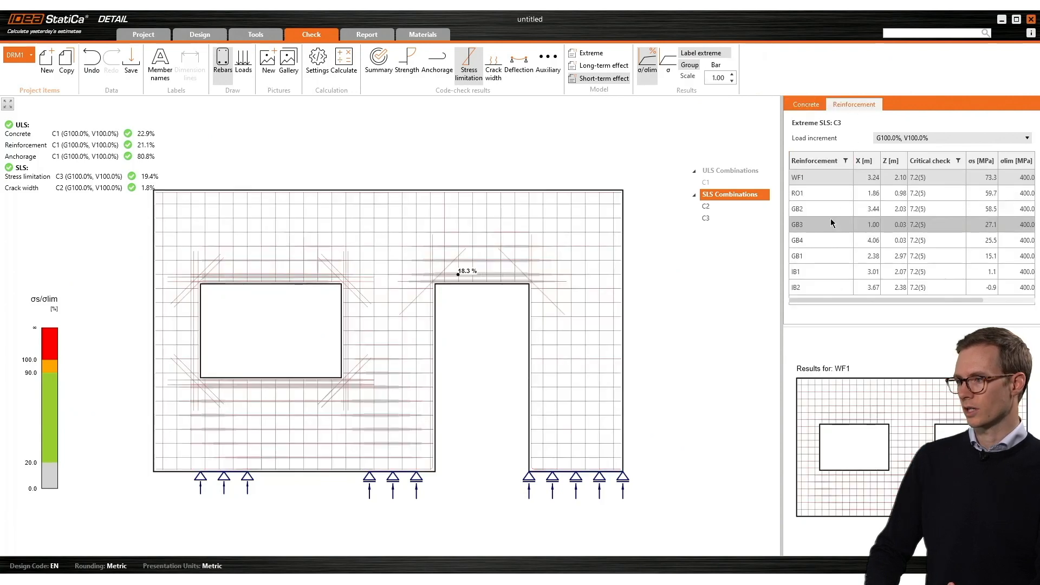
click(826, 227)
click(825, 255)
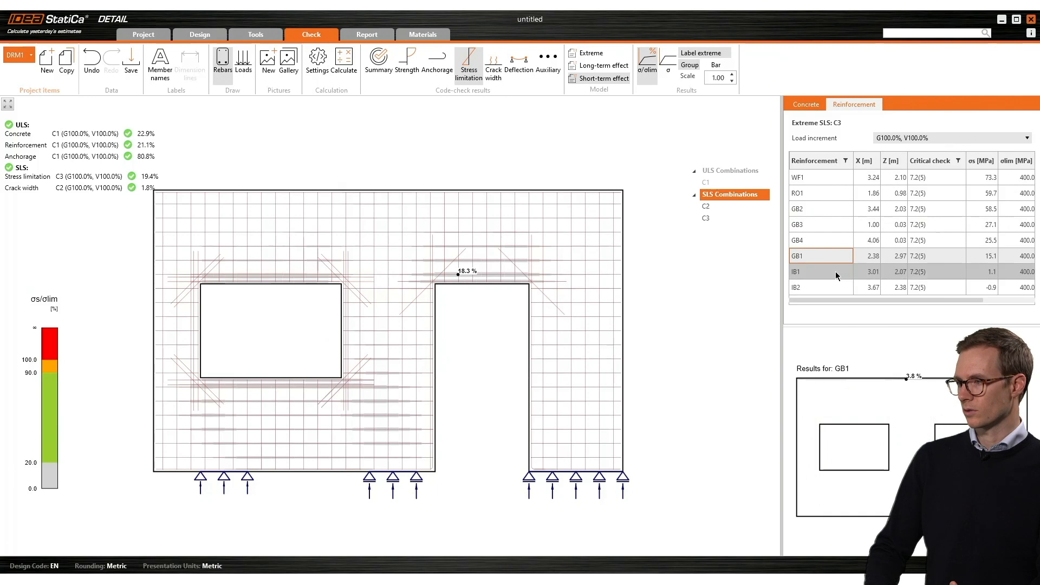
- Generate the detailed report for all project items and look through its materials, geometry and following sections
click(366, 36)
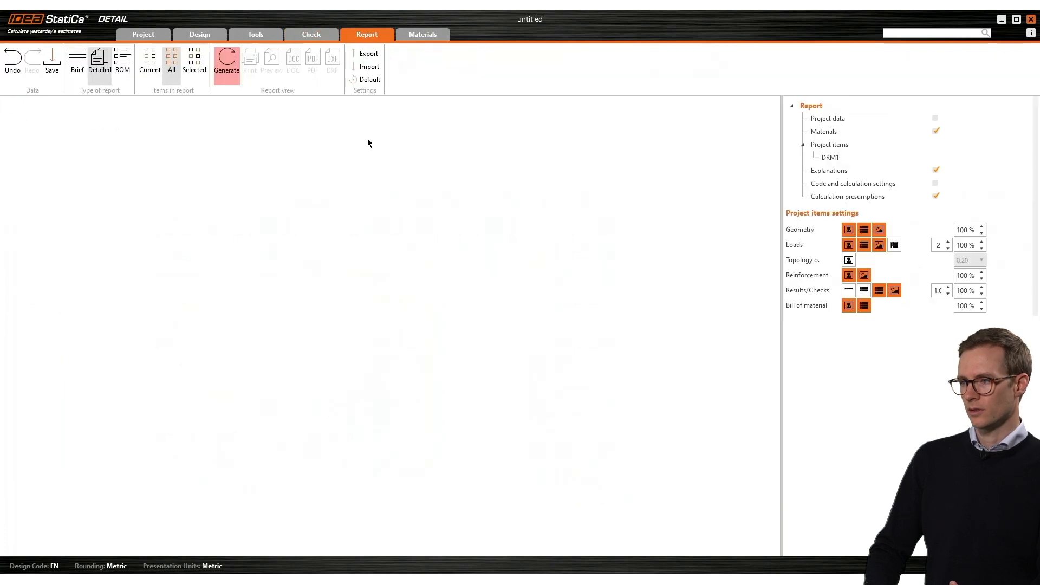
click(230, 76)
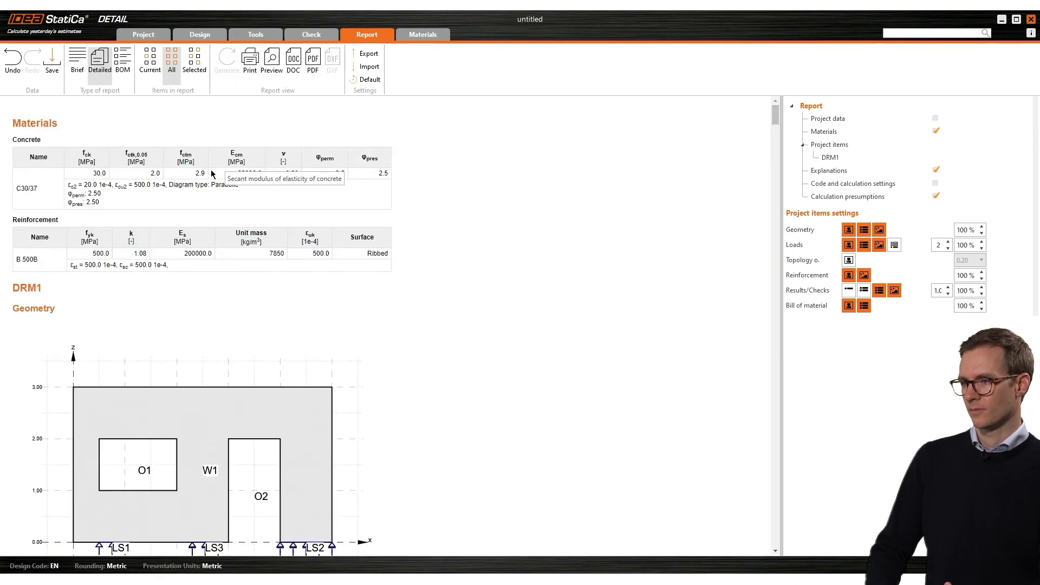
scroll(163, 273, down, 10)
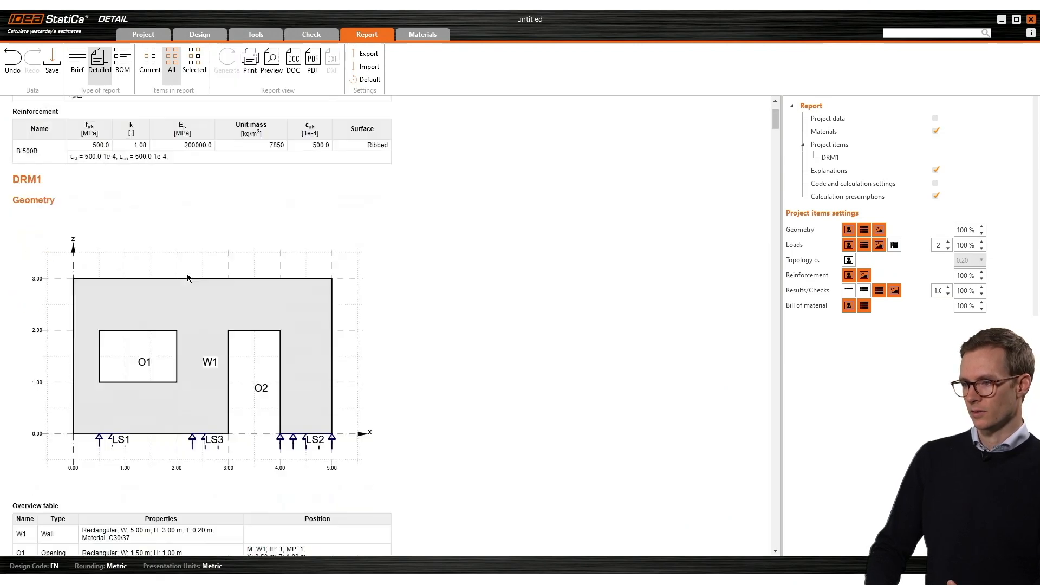
drag(776, 132, 781, 301)
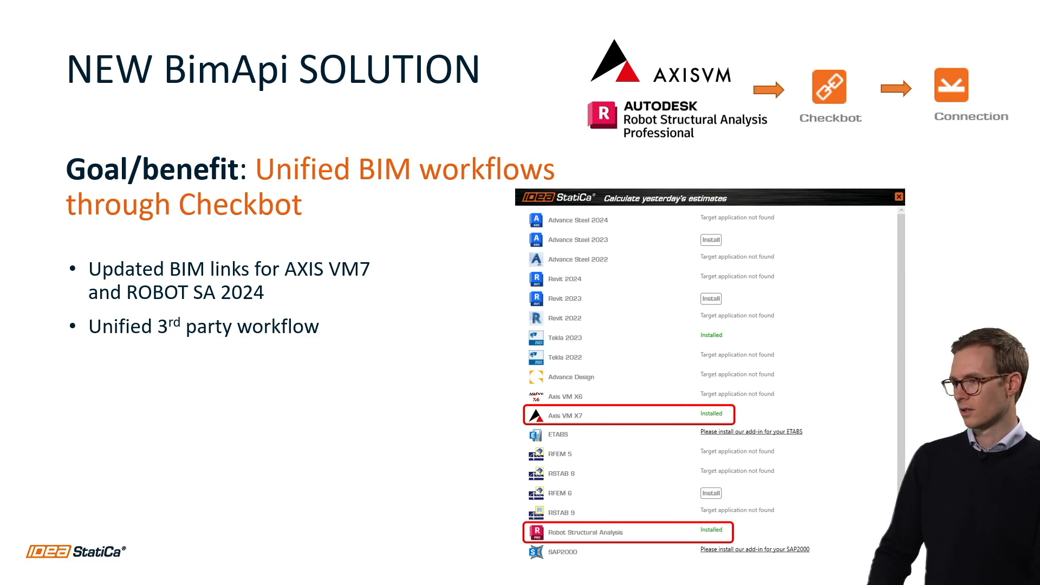
key(Right)
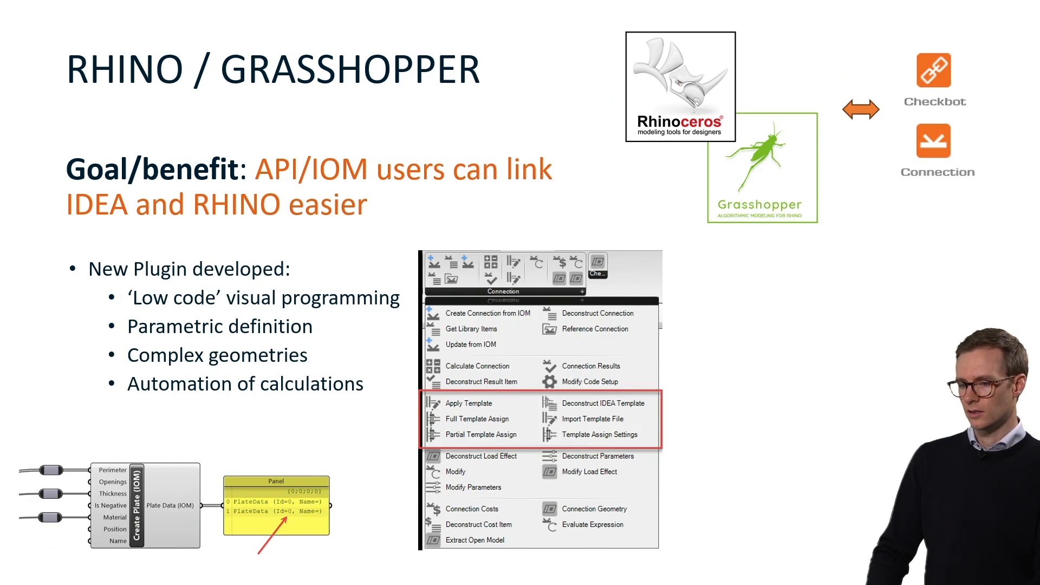